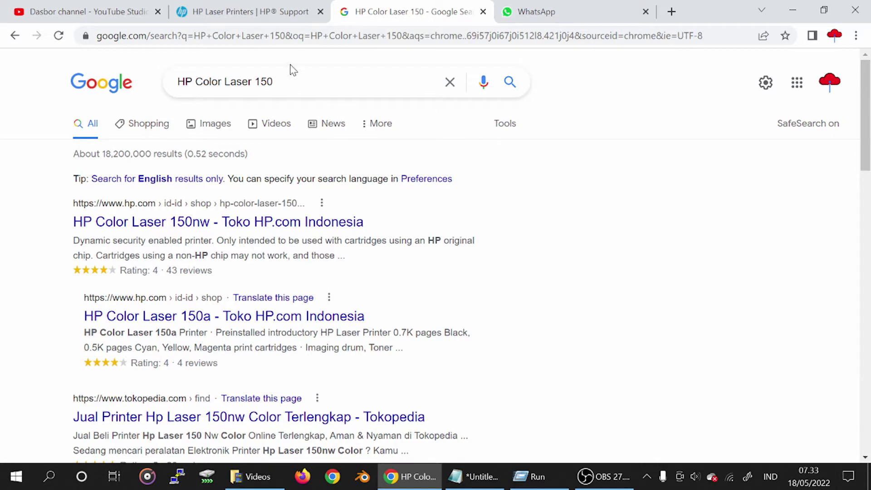
Step: Extend the web search to "HP Color Laser 150 driver download" and run it
{"action": "type", "text": "driv"}
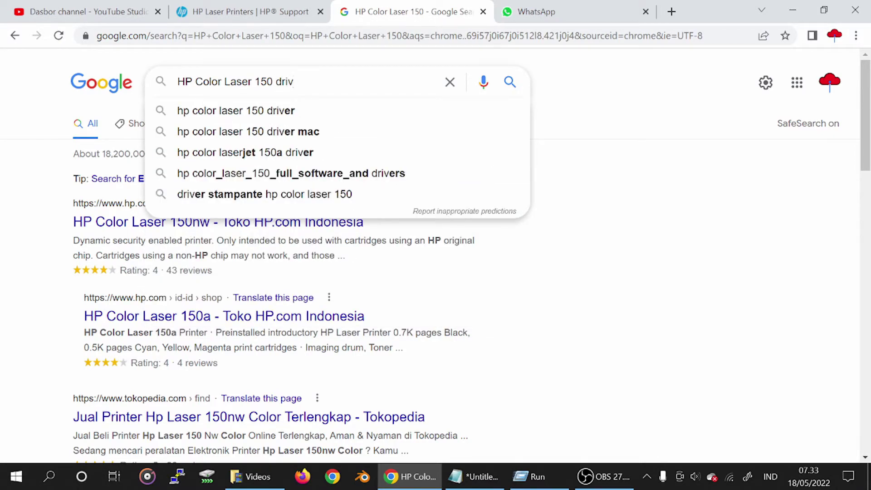
{"action": "type", "text": "er "}
{"action": "type", "text": "download"}
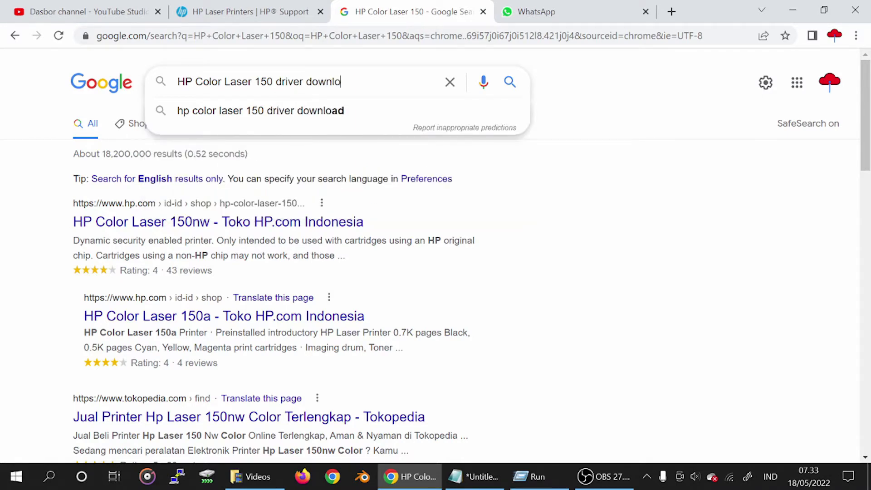
{"action": "key", "text": "Return"}
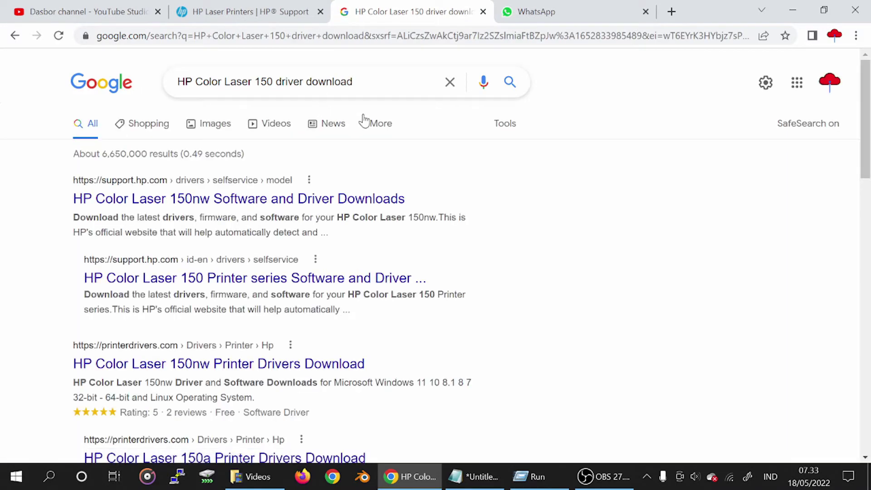
Step: Look over the search results and open HP's official "HP Color Laser 150nw Software and Driver Downloads" page
{"action": "scroll", "coordinate": [363, 182], "scroll_direction": "down", "scroll_amount": 1}
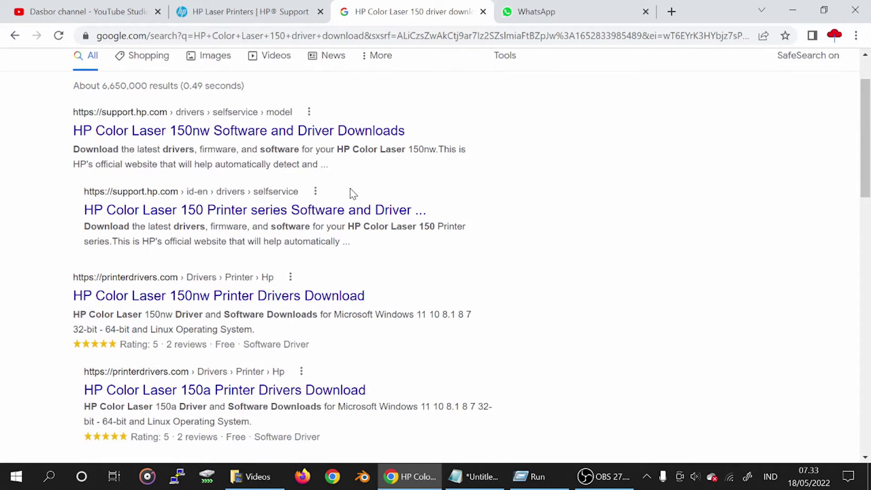
{"action": "scroll", "coordinate": [353, 193], "scroll_direction": "down", "scroll_amount": 10}
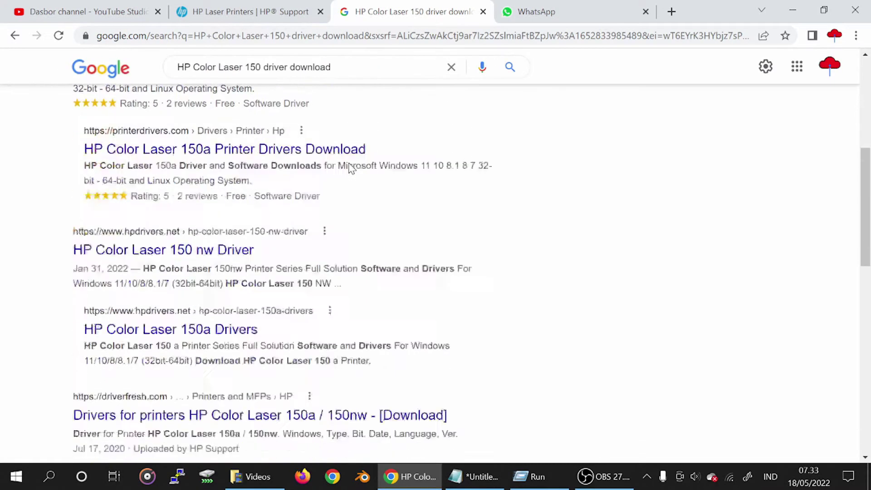
{"action": "scroll", "coordinate": [345, 181], "scroll_direction": "down", "scroll_amount": 9}
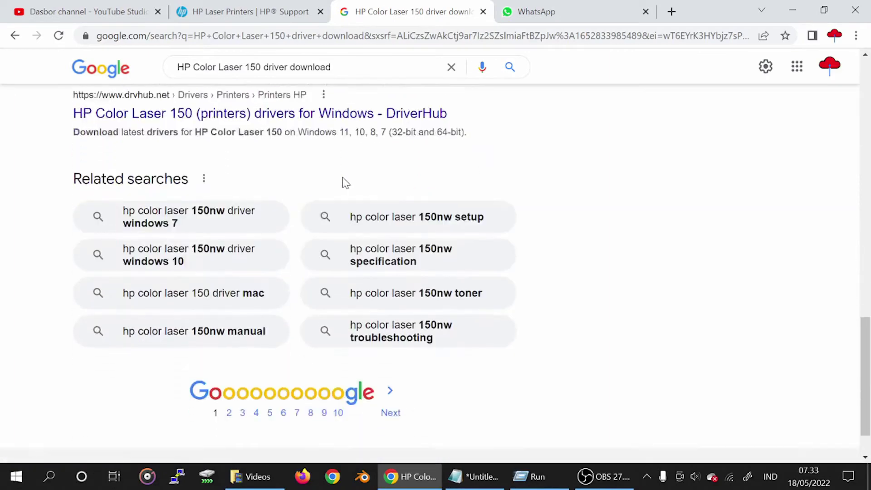
{"action": "scroll", "coordinate": [344, 187], "scroll_direction": "up", "scroll_amount": 10}
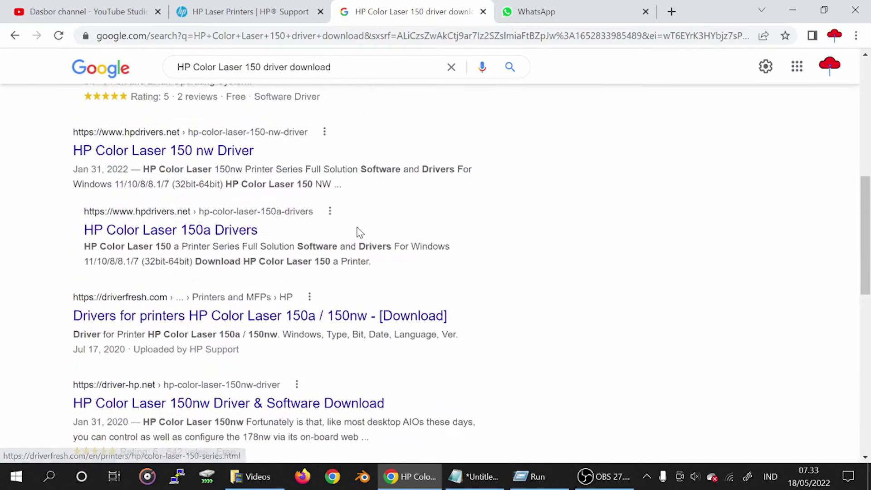
{"action": "scroll", "coordinate": [368, 257], "scroll_direction": "up", "scroll_amount": 3}
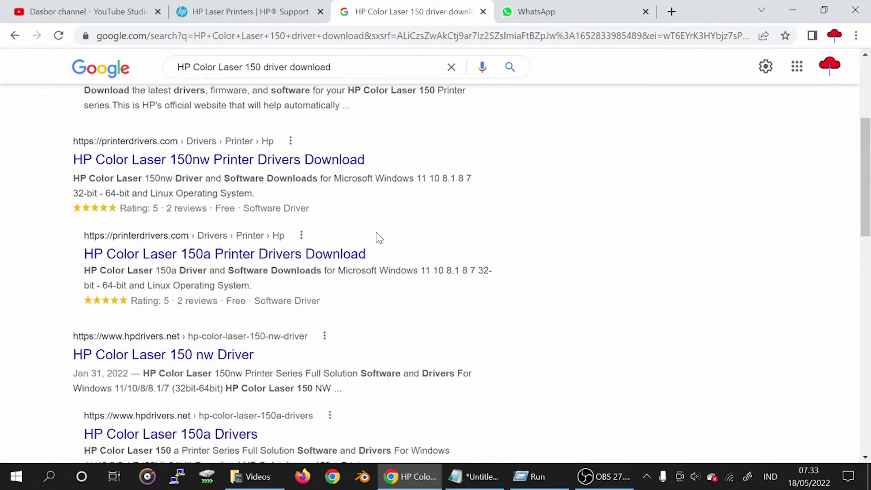
{"action": "scroll", "coordinate": [399, 231], "scroll_direction": "up", "scroll_amount": 1}
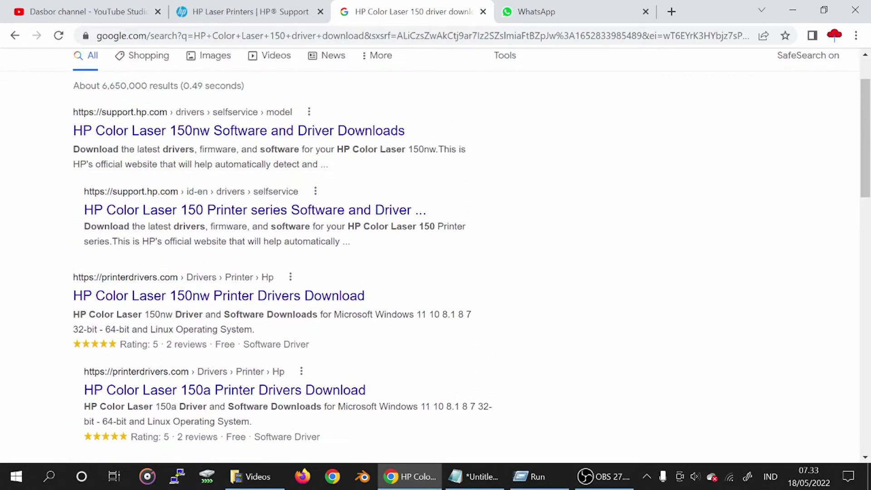
{"action": "scroll", "coordinate": [405, 235], "scroll_direction": "up", "scroll_amount": 1}
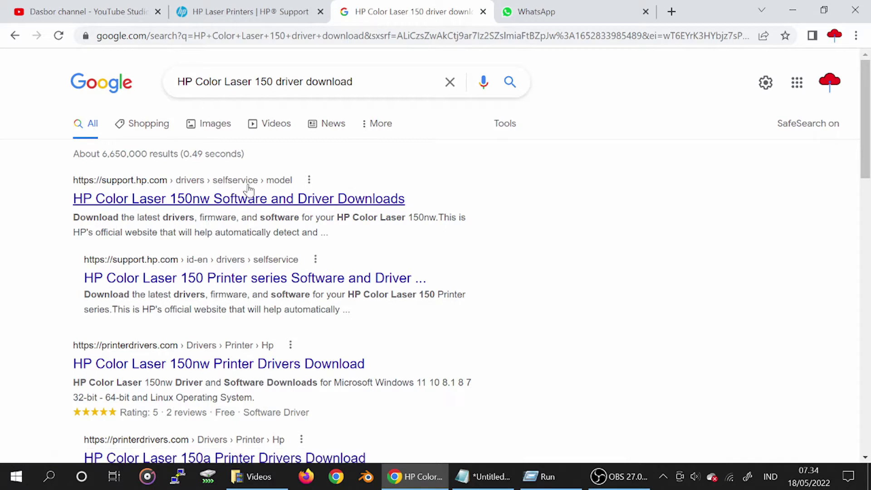
{"action": "left_click", "coordinate": [146, 200]}
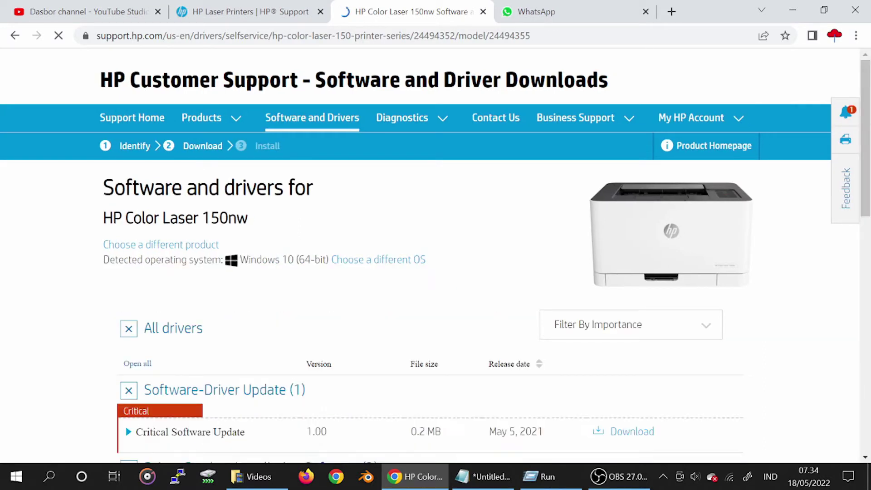
Step: Look over the listed drivers, start choosing a different OS, and set the operating system to Linux
{"action": "scroll", "coordinate": [331, 245], "scroll_direction": "down", "scroll_amount": 3}
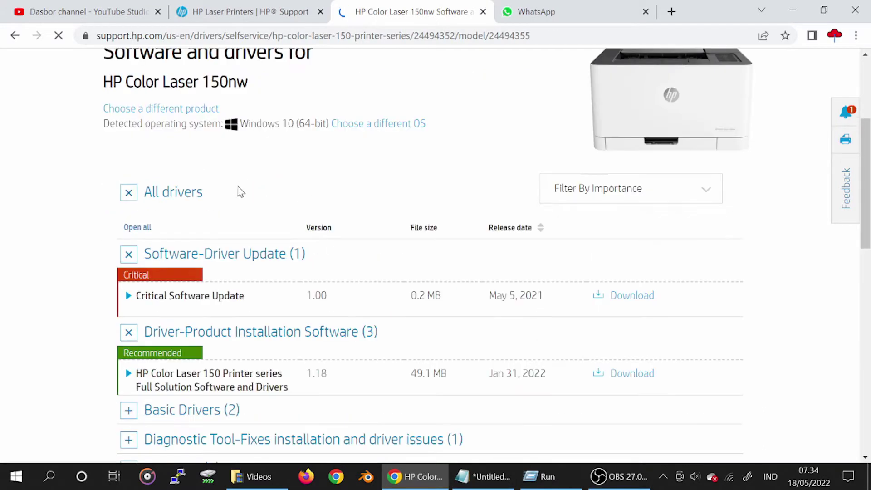
{"action": "scroll", "coordinate": [435, 254], "scroll_direction": "down", "scroll_amount": 2}
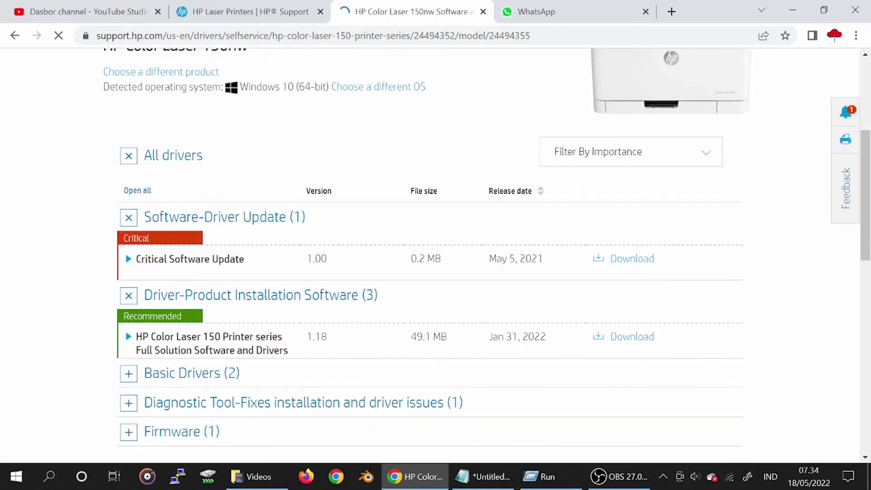
{"action": "scroll", "coordinate": [295, 172], "scroll_direction": "down", "scroll_amount": 4}
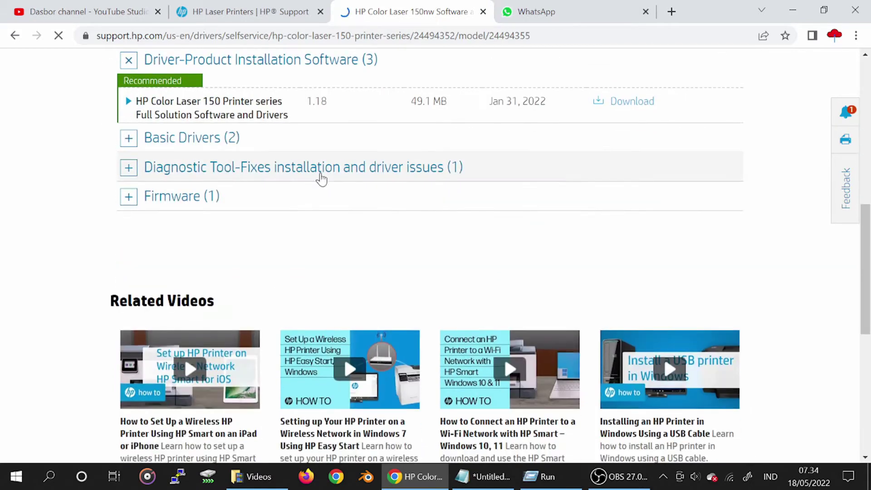
{"action": "scroll", "coordinate": [350, 169], "scroll_direction": "up", "scroll_amount": 7}
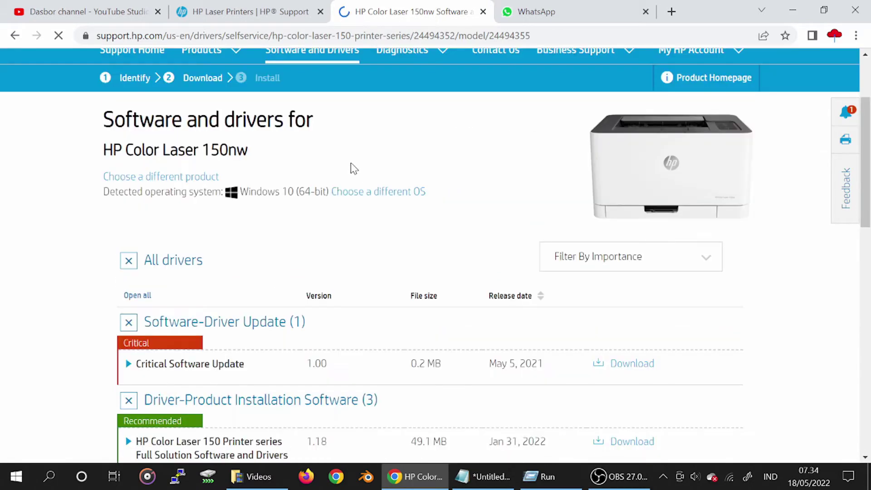
{"action": "left_click", "coordinate": [352, 191]}
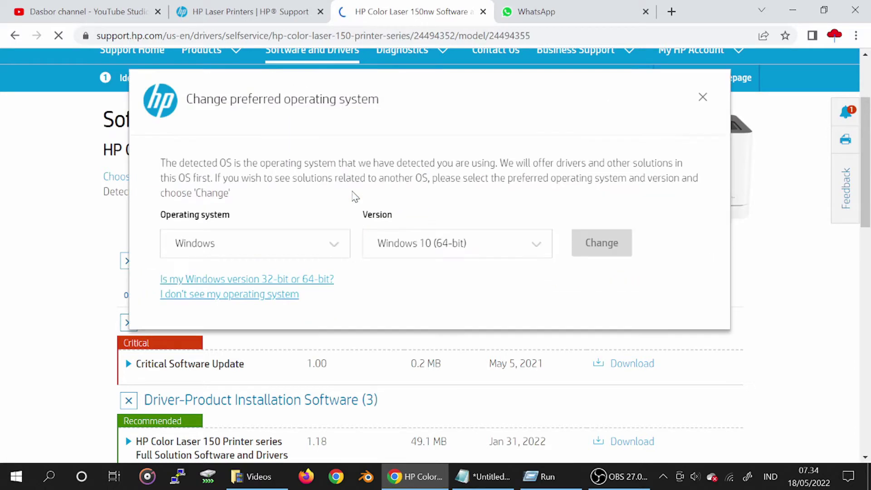
{"action": "scroll", "coordinate": [176, 219], "scroll_direction": "down", "scroll_amount": 3}
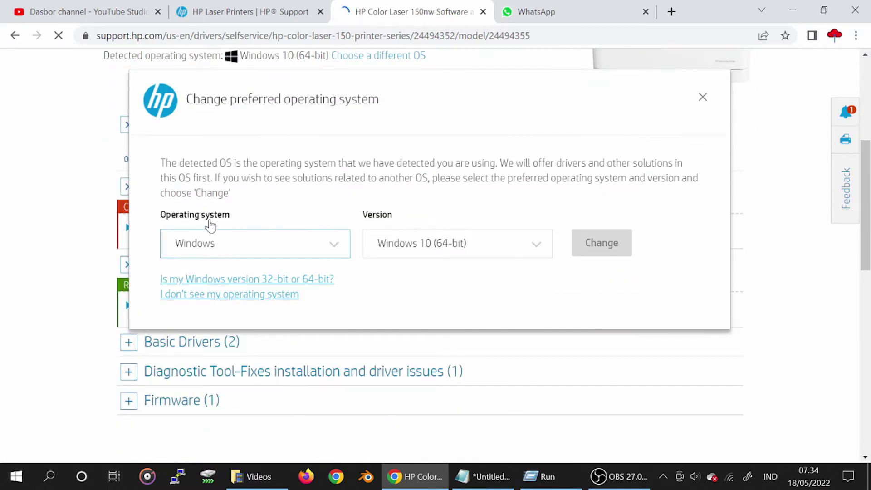
{"action": "left_click", "coordinate": [210, 243]}
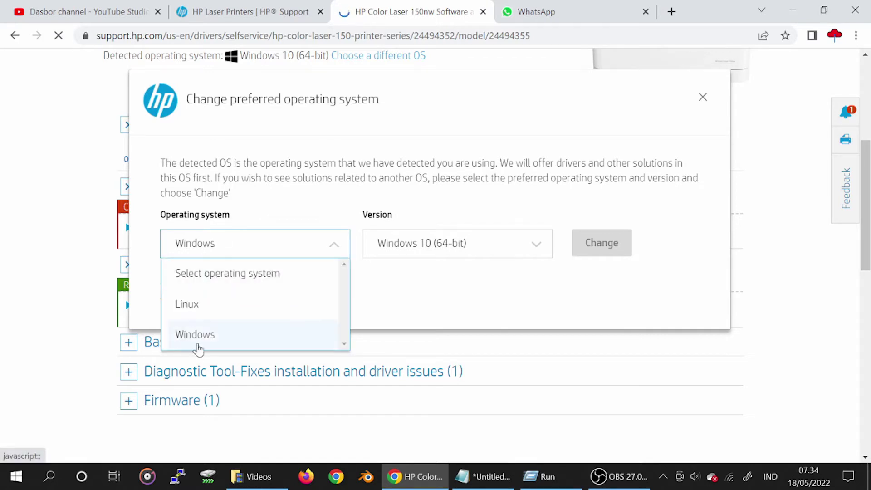
{"action": "scroll", "coordinate": [209, 302], "scroll_direction": "down", "scroll_amount": 1}
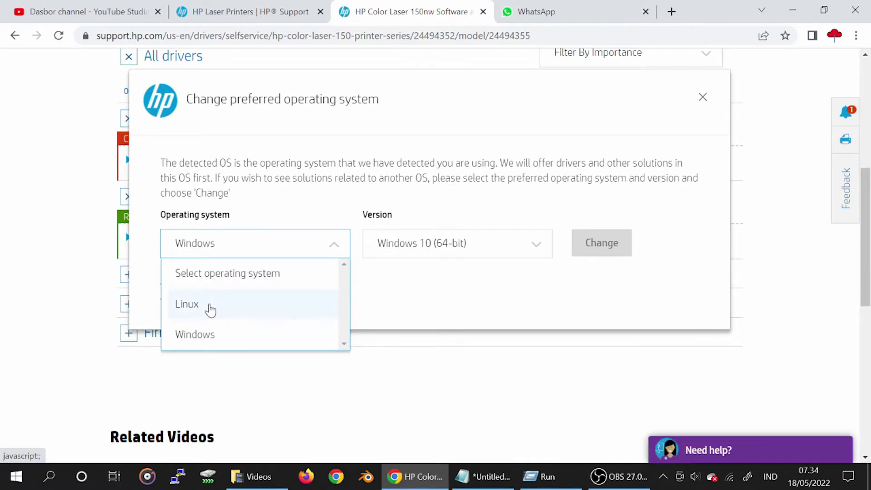
{"action": "left_click", "coordinate": [210, 310]}
Step: Set the Linux version to Debian and apply the operating system change
{"action": "left_click", "coordinate": [387, 246]}
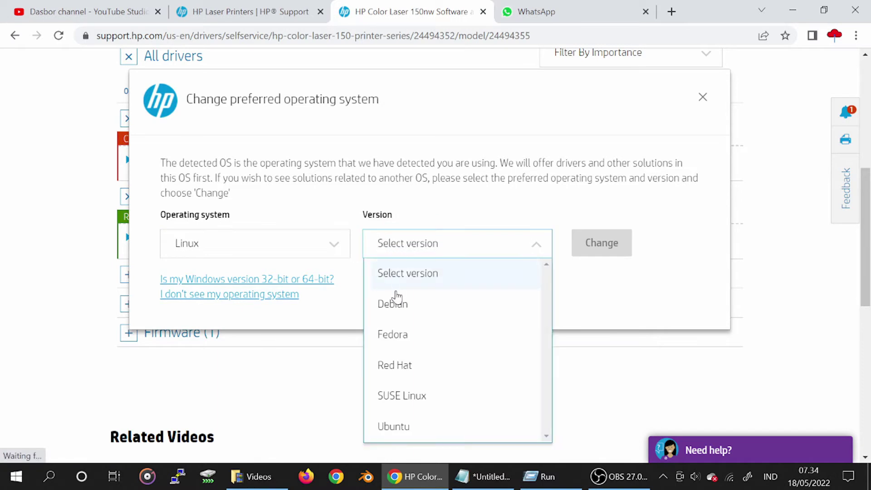
{"action": "scroll", "coordinate": [396, 296], "scroll_direction": "down", "scroll_amount": 1}
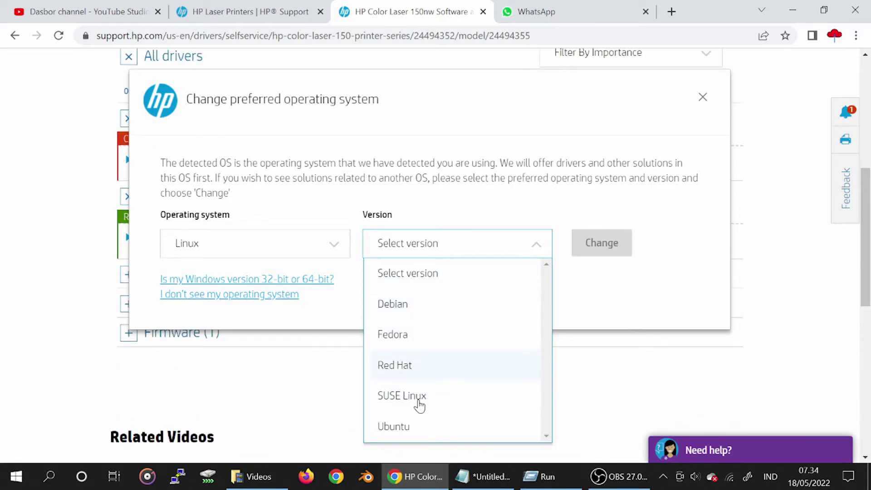
{"action": "left_click", "coordinate": [403, 307]}
{"action": "left_click", "coordinate": [578, 244]}
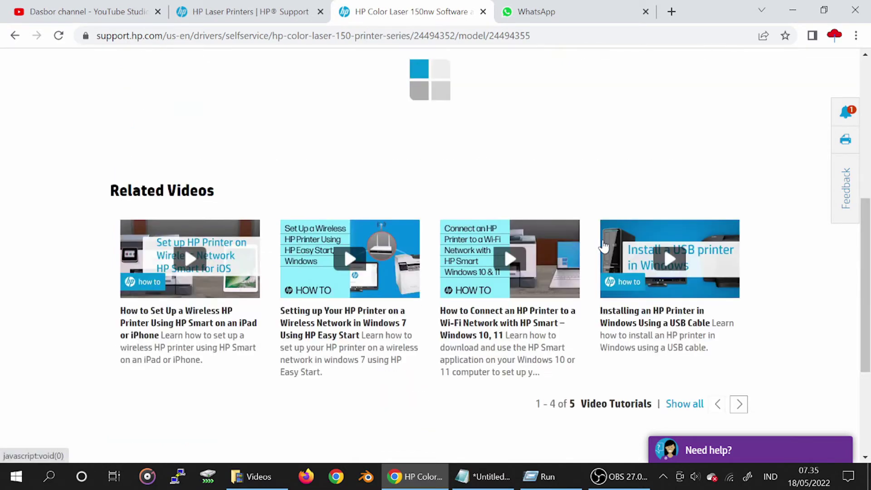
Step: Expand the Basic Drivers group and the details of the HP Laser 100 and HP Color Laser 150 Printer series Print Driver
{"action": "left_click", "coordinate": [125, 119]}
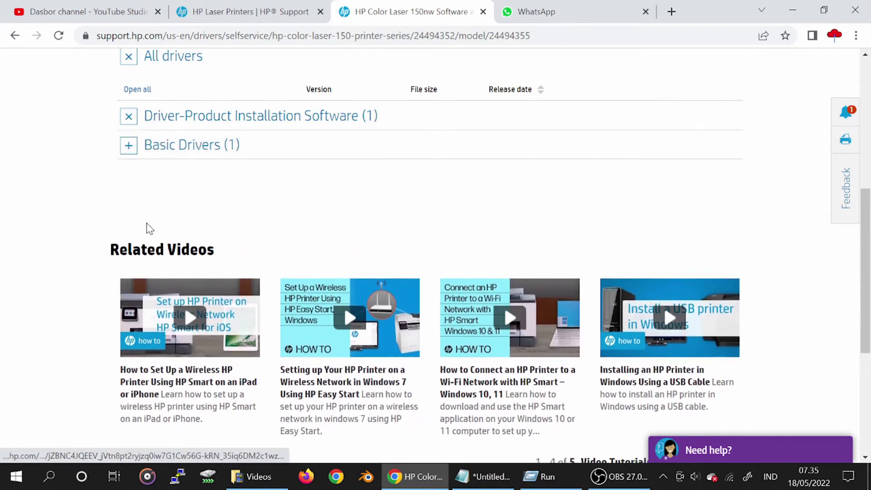
{"action": "left_click", "coordinate": [130, 150]}
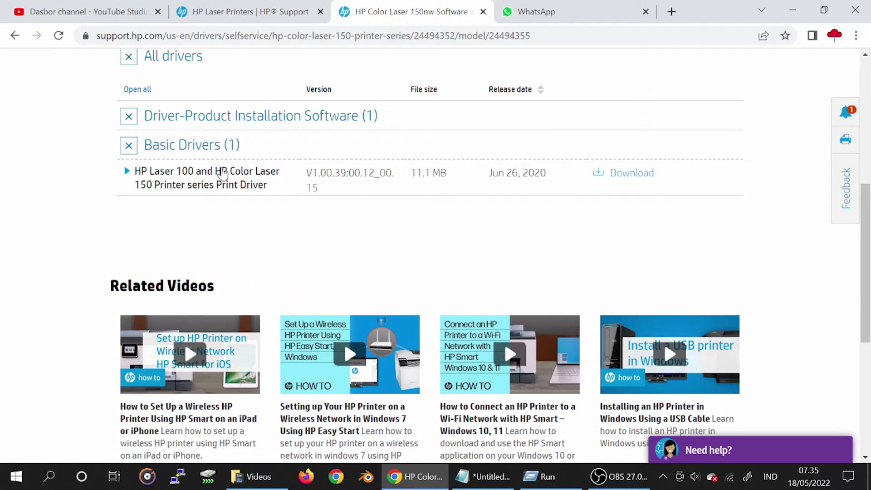
{"action": "scroll", "coordinate": [304, 213], "scroll_direction": "up", "scroll_amount": 4}
{"action": "scroll", "coordinate": [266, 243], "scroll_direction": "down", "scroll_amount": 3}
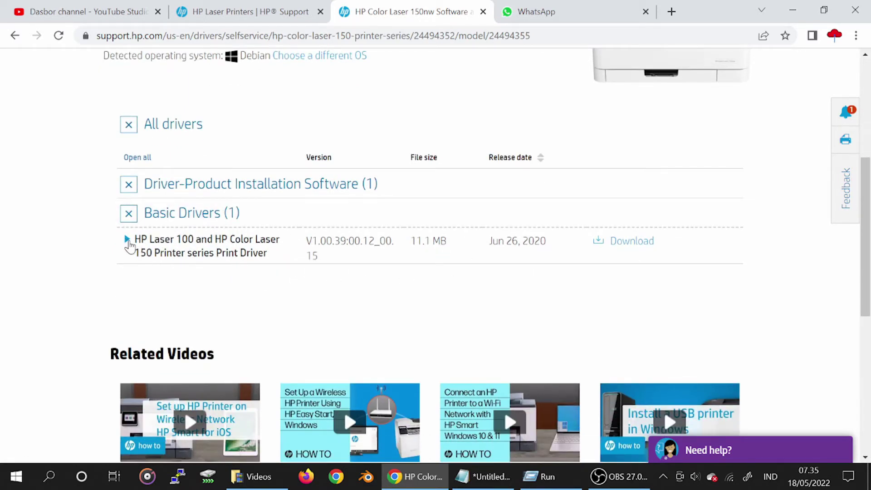
{"action": "left_click", "coordinate": [130, 243]}
Step: Examine the print driver's release date, description and supported operating system by highlighting each of them
{"action": "left_click_drag", "start_coordinate": [492, 241], "coordinate": [534, 241]}
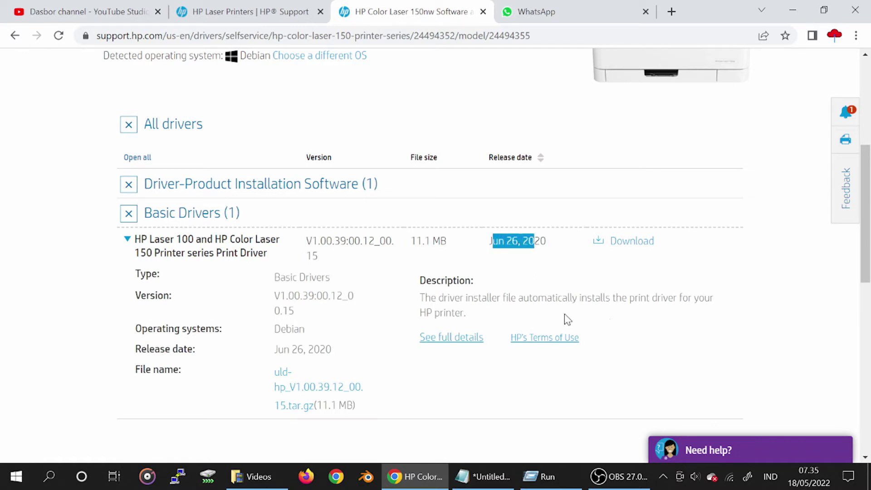
{"action": "left_click_drag", "start_coordinate": [438, 297], "coordinate": [426, 312]}
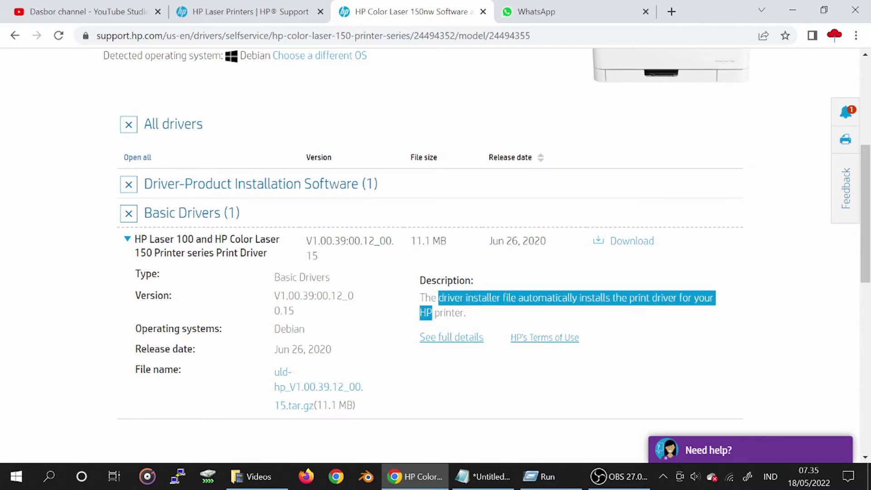
{"action": "left_click_drag", "start_coordinate": [142, 329], "coordinate": [345, 330]}
{"action": "left_click_drag", "start_coordinate": [150, 349], "coordinate": [314, 348]}
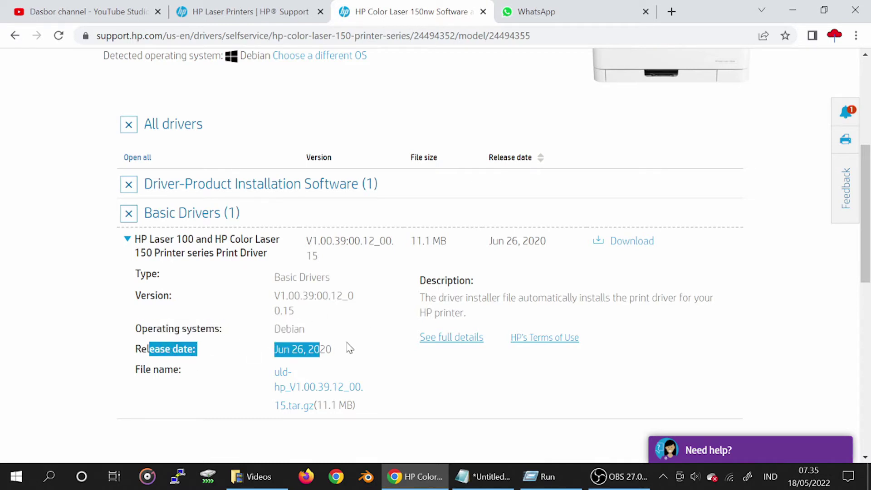
Step: Download the Debian print driver and return to the HP Color Laser 150nw driver list
{"action": "left_click", "coordinate": [623, 248]}
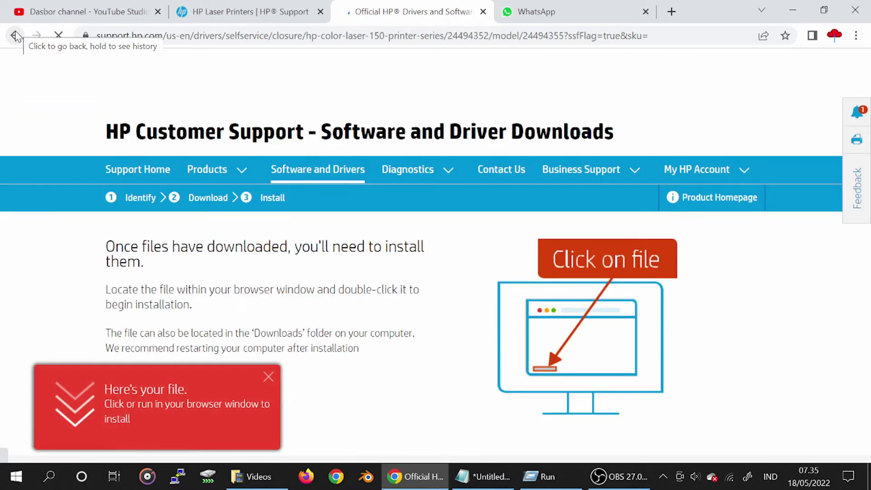
{"action": "left_click", "coordinate": [16, 36]}
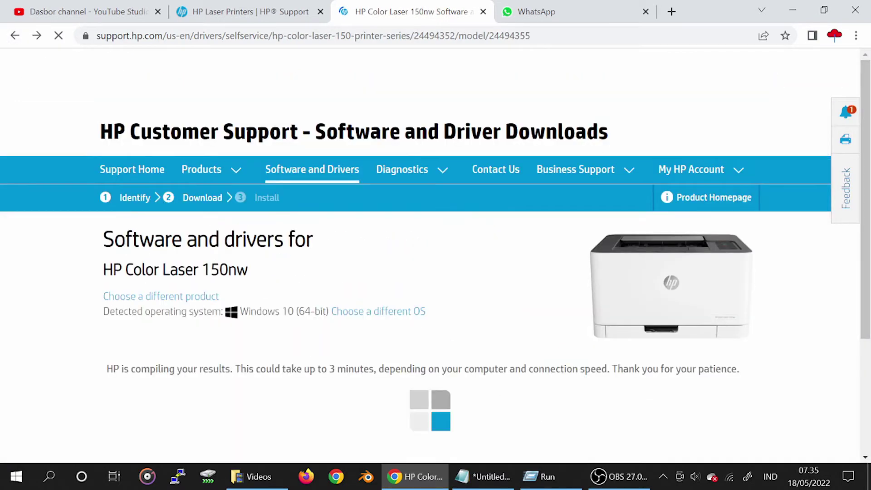
Step: Open the preferred operating system settings for the HP Color Laser 150nw and choose Windows as the operating system
{"action": "scroll", "coordinate": [214, 200], "scroll_direction": "down", "scroll_amount": 5}
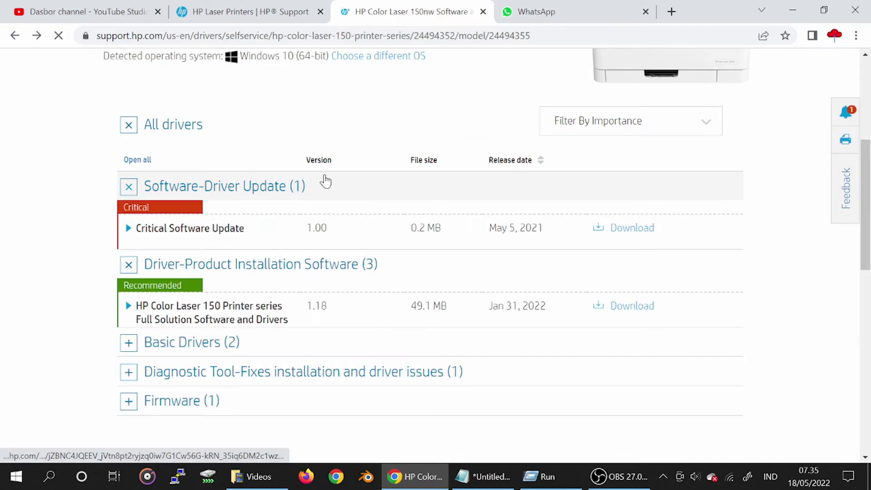
{"action": "scroll", "coordinate": [370, 247], "scroll_direction": "up", "scroll_amount": 4}
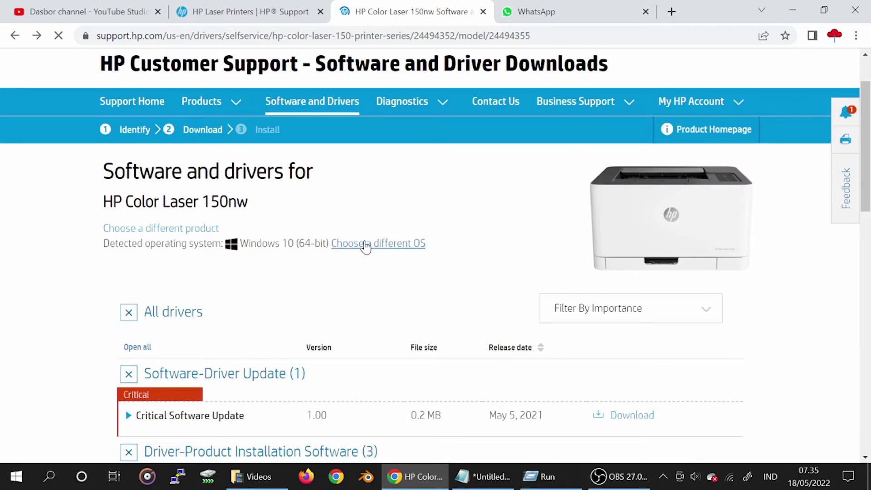
{"action": "left_click", "coordinate": [366, 249]}
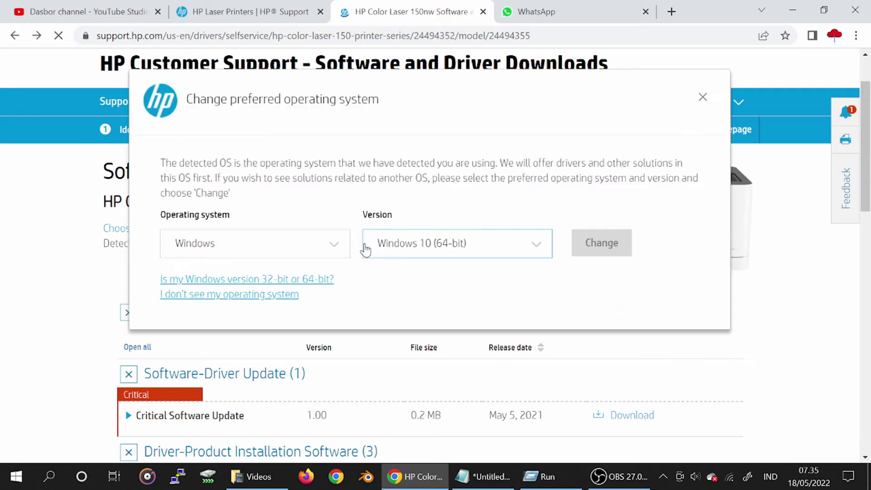
{"action": "left_click", "coordinate": [279, 254]}
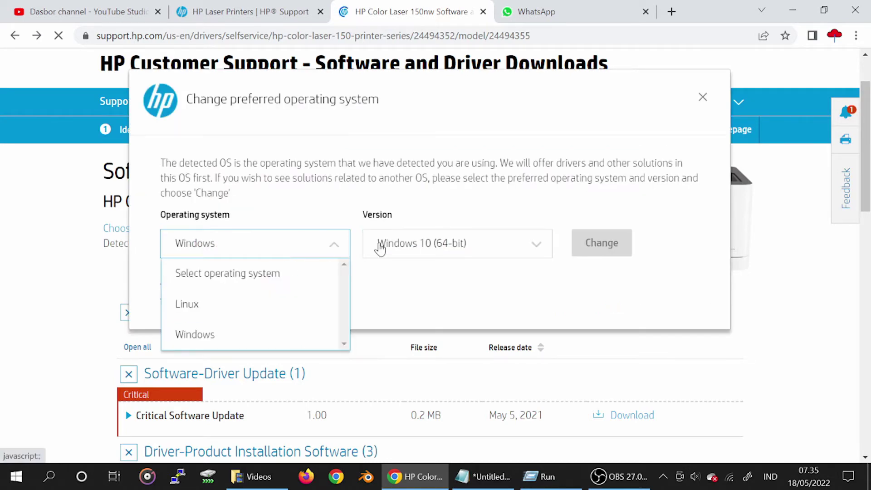
{"action": "left_click", "coordinate": [188, 338]}
Step: Look through the available Windows versions, set the version to Windows 11 and apply the operating system change
{"action": "left_click", "coordinate": [423, 252]}
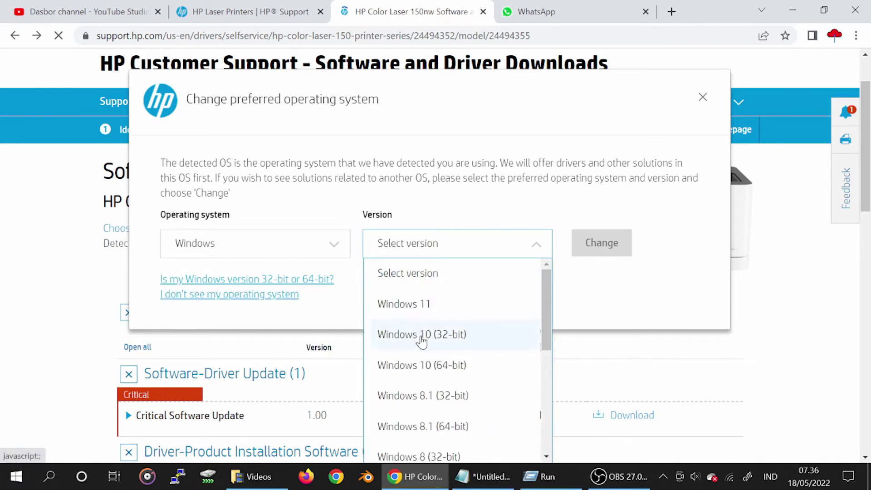
{"action": "scroll", "coordinate": [426, 331], "scroll_direction": "down", "scroll_amount": 1}
{"action": "scroll", "coordinate": [425, 328], "scroll_direction": "down", "scroll_amount": 1}
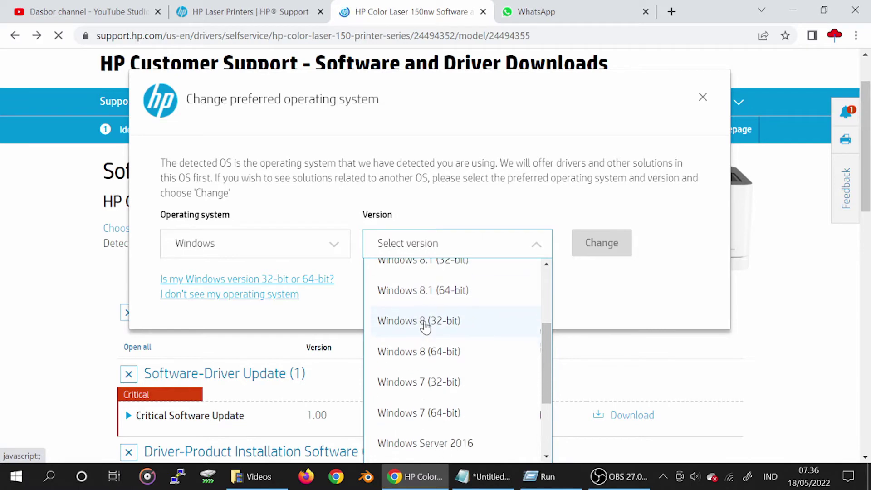
{"action": "scroll", "coordinate": [426, 326], "scroll_direction": "down", "scroll_amount": 2}
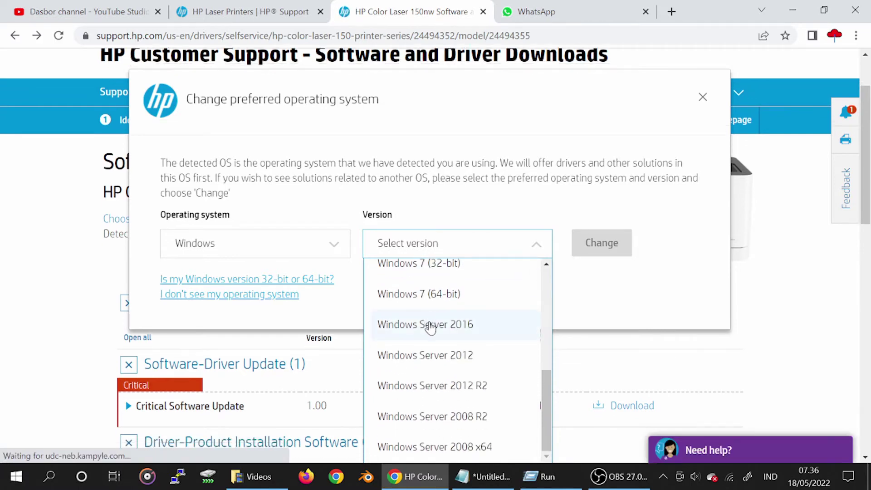
{"action": "scroll", "coordinate": [429, 327], "scroll_direction": "down", "scroll_amount": 2}
{"action": "scroll", "coordinate": [495, 309], "scroll_direction": "up", "scroll_amount": 5}
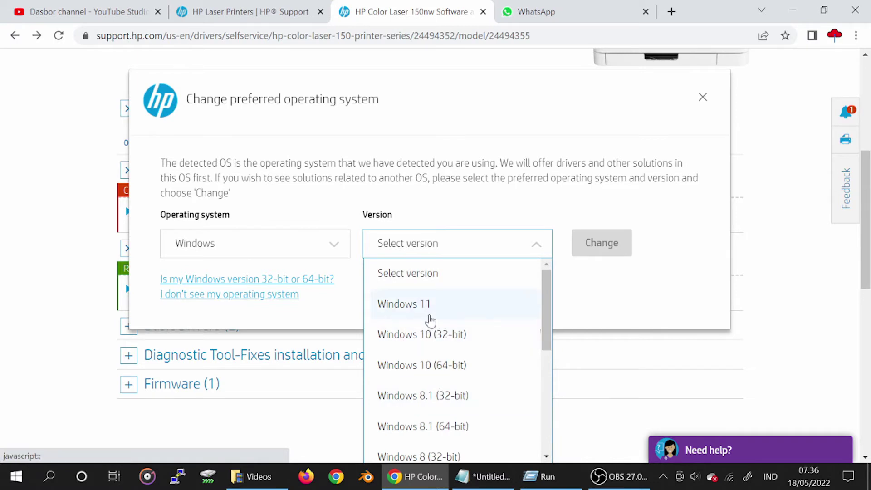
{"action": "scroll", "coordinate": [725, 208], "scroll_direction": "up", "scroll_amount": 3}
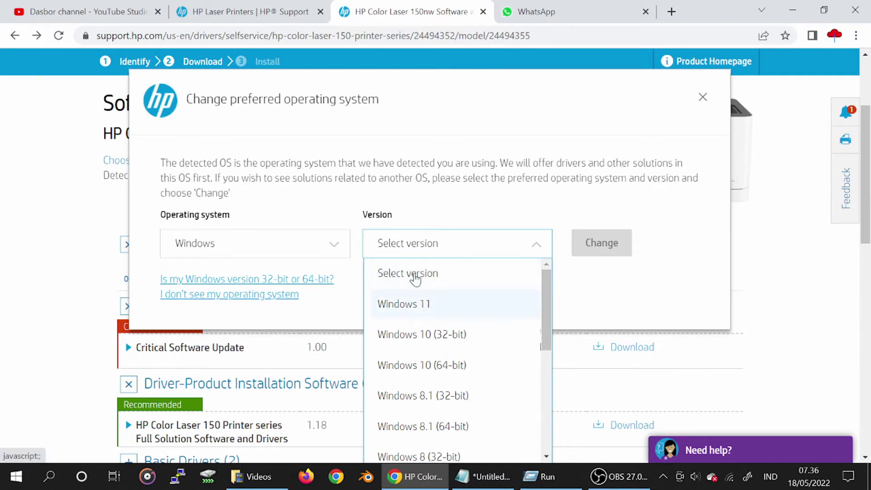
{"action": "left_click", "coordinate": [403, 305]}
{"action": "left_click", "coordinate": [592, 243]}
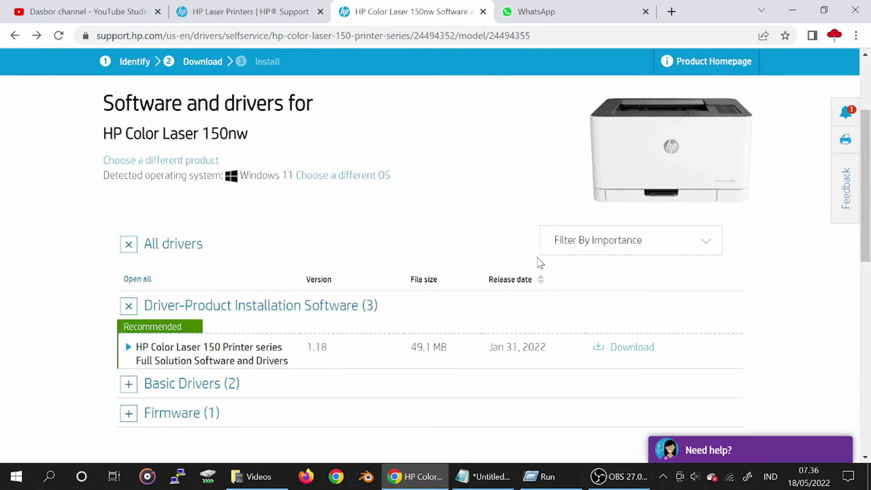
Step: Examine the Driver-Product Installation Software entry by highlighting its group title, release date and file size
{"action": "scroll", "coordinate": [538, 260], "scroll_direction": "down", "scroll_amount": 3}
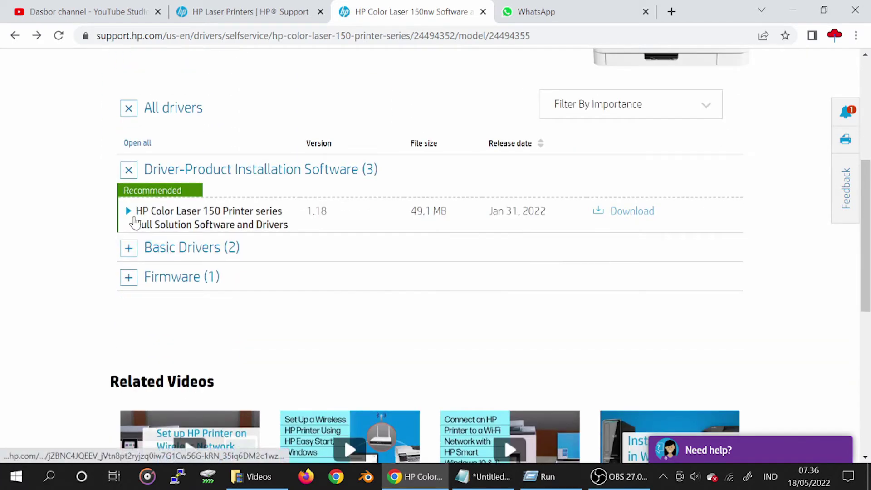
{"action": "left_click_drag", "start_coordinate": [383, 169], "coordinate": [188, 176]}
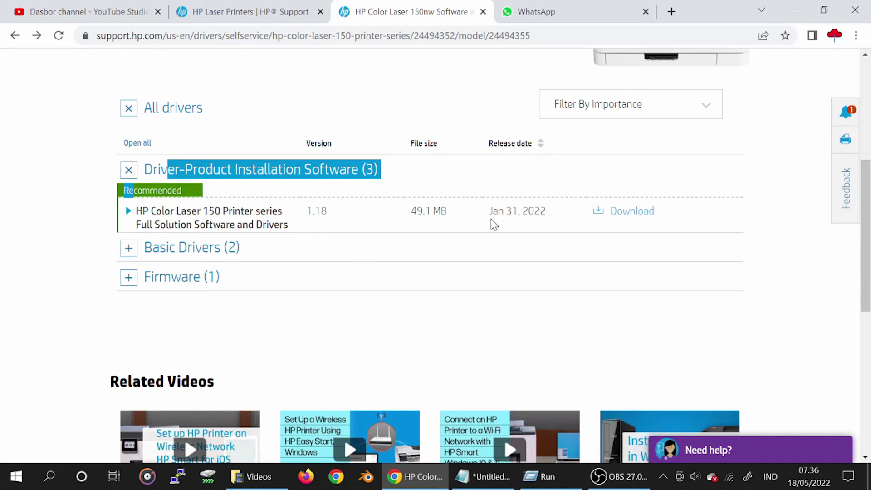
{"action": "left_click_drag", "start_coordinate": [490, 212], "coordinate": [546, 213]}
{"action": "left_click_drag", "start_coordinate": [411, 211], "coordinate": [446, 211]}
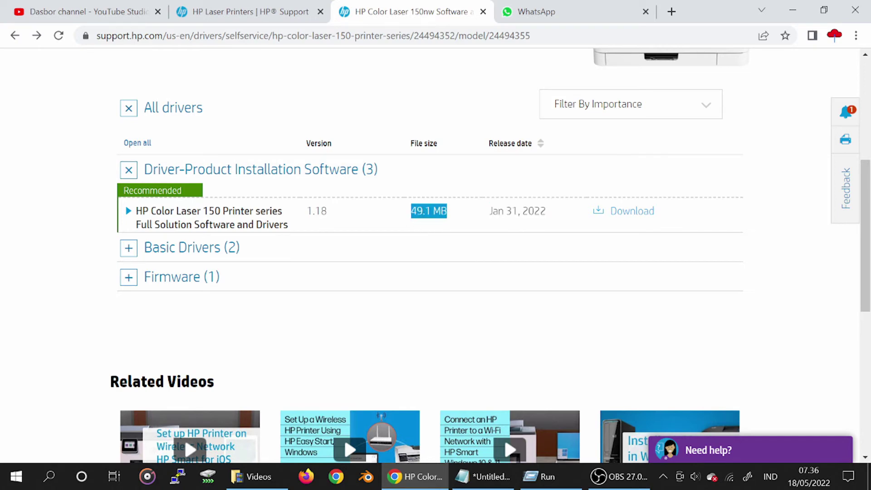
Step: Expand the Basic Drivers and Firmware groups, and examine the listed files and the first print driver's release date
{"action": "left_click", "coordinate": [125, 254]}
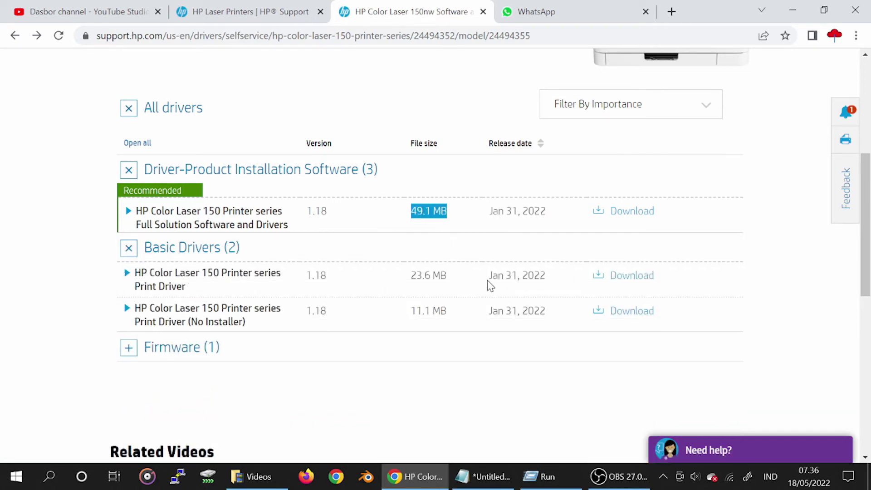
{"action": "left_click_drag", "start_coordinate": [493, 276], "coordinate": [533, 276]}
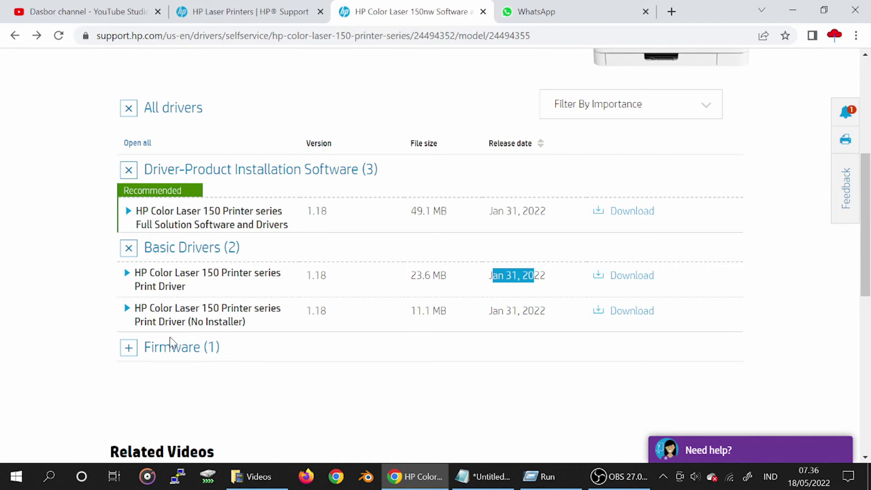
{"action": "left_click", "coordinate": [126, 355]}
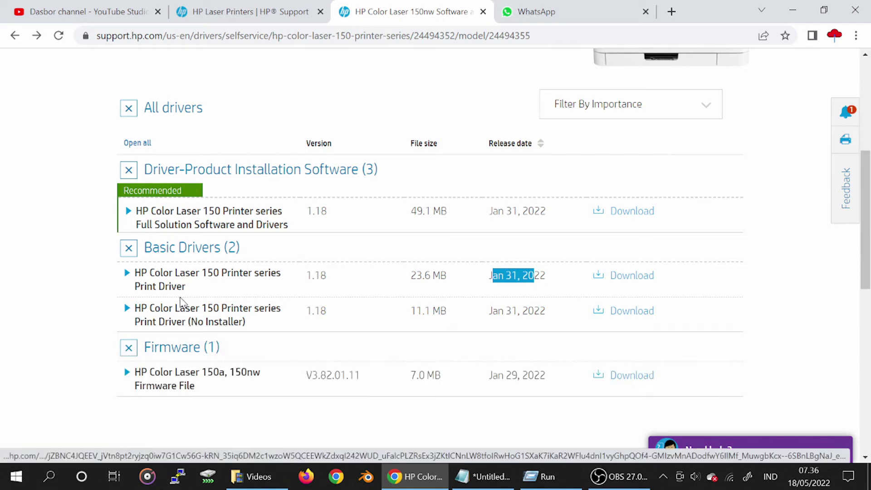
{"action": "scroll", "coordinate": [184, 297], "scroll_direction": "down", "scroll_amount": 3}
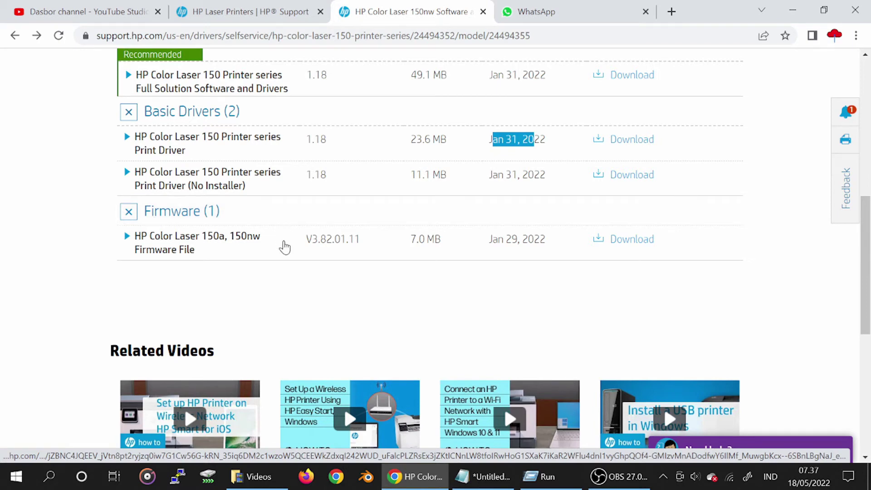
{"action": "scroll", "coordinate": [284, 261], "scroll_direction": "up", "scroll_amount": 3}
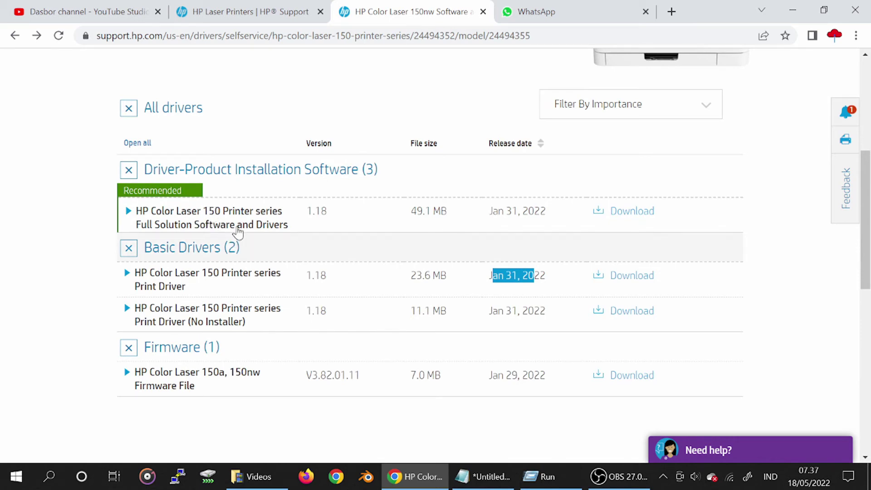
Step: Expand the details of the HP Color Laser 150 Printer series Full Solution Software and Drivers and download it
{"action": "left_click", "coordinate": [129, 211]}
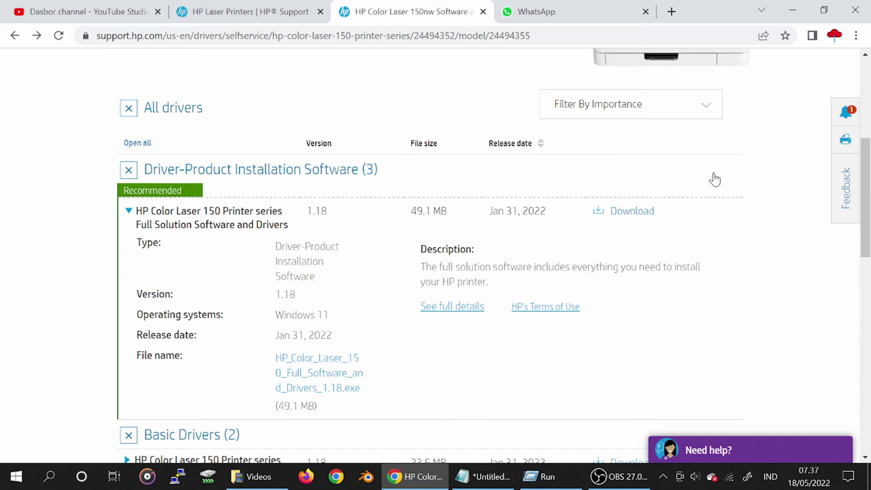
{"action": "scroll", "coordinate": [713, 178], "scroll_direction": "up", "scroll_amount": 3}
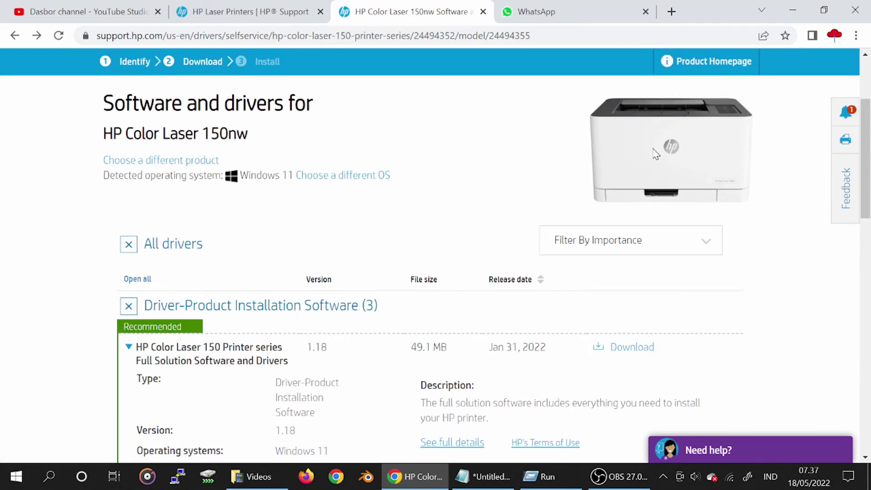
{"action": "scroll", "coordinate": [655, 154], "scroll_direction": "down", "scroll_amount": 3}
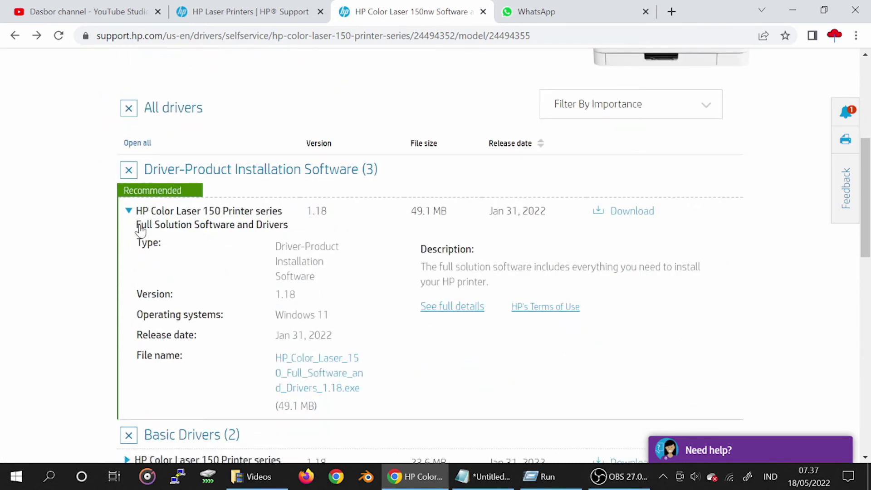
{"action": "left_click", "coordinate": [639, 223]}
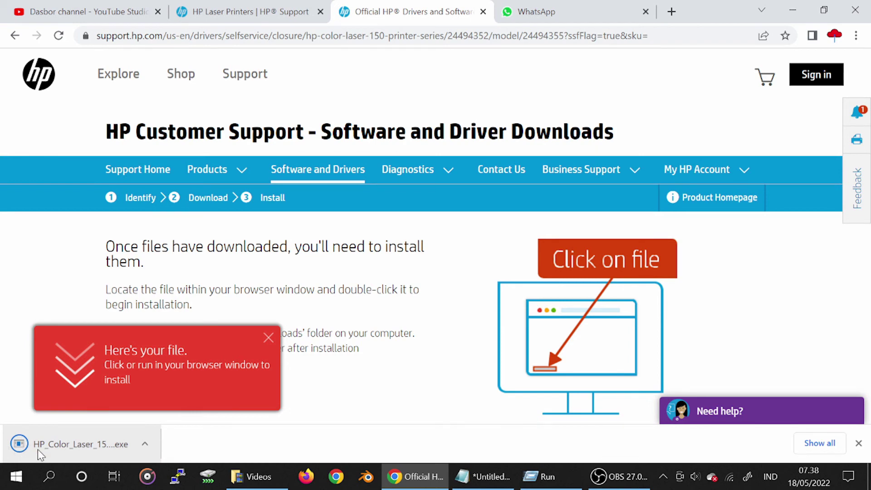
Step: Bring up the available actions for the downloaded HP Color Laser 150 installer file
{"action": "left_click", "coordinate": [144, 443]}
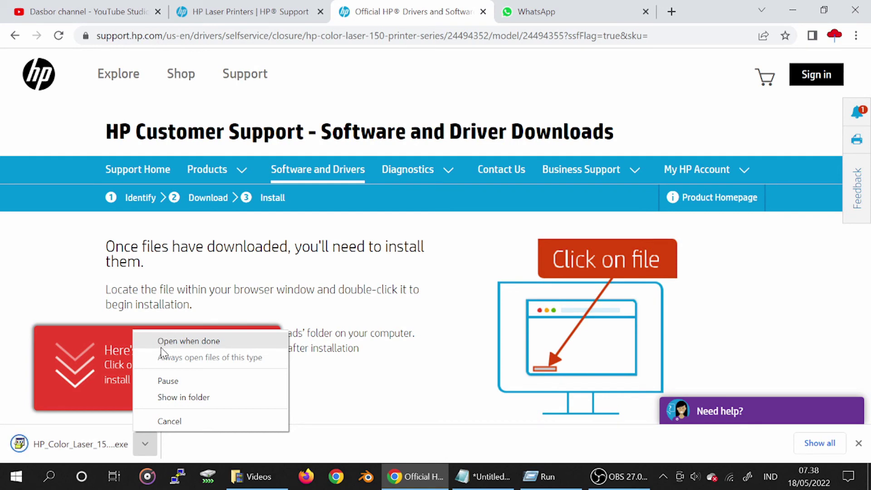
{"action": "left_click", "coordinate": [25, 346]}
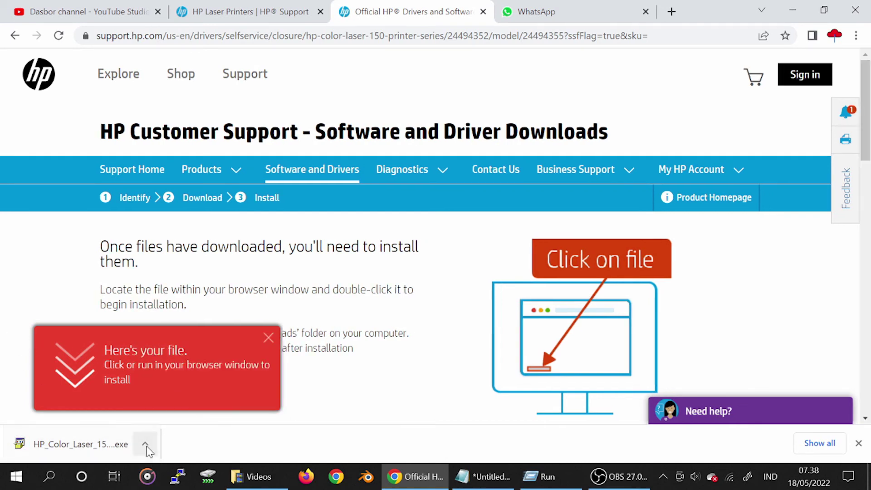
{"action": "left_click", "coordinate": [146, 445]}
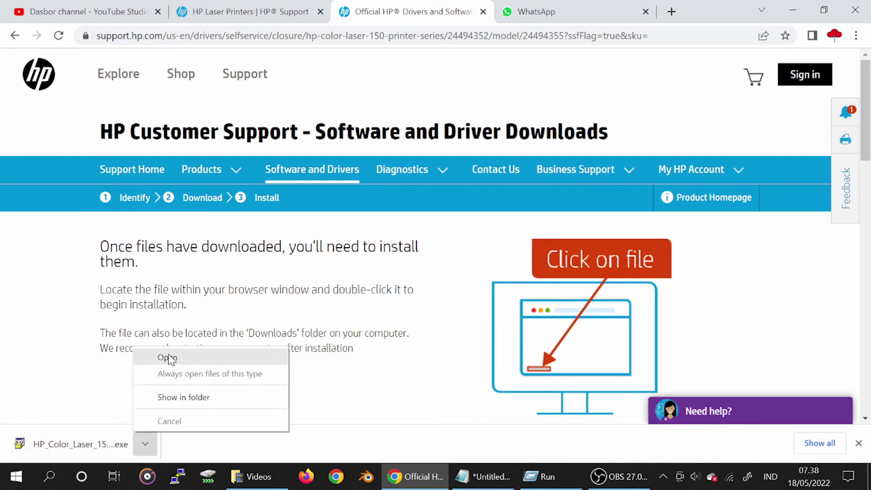